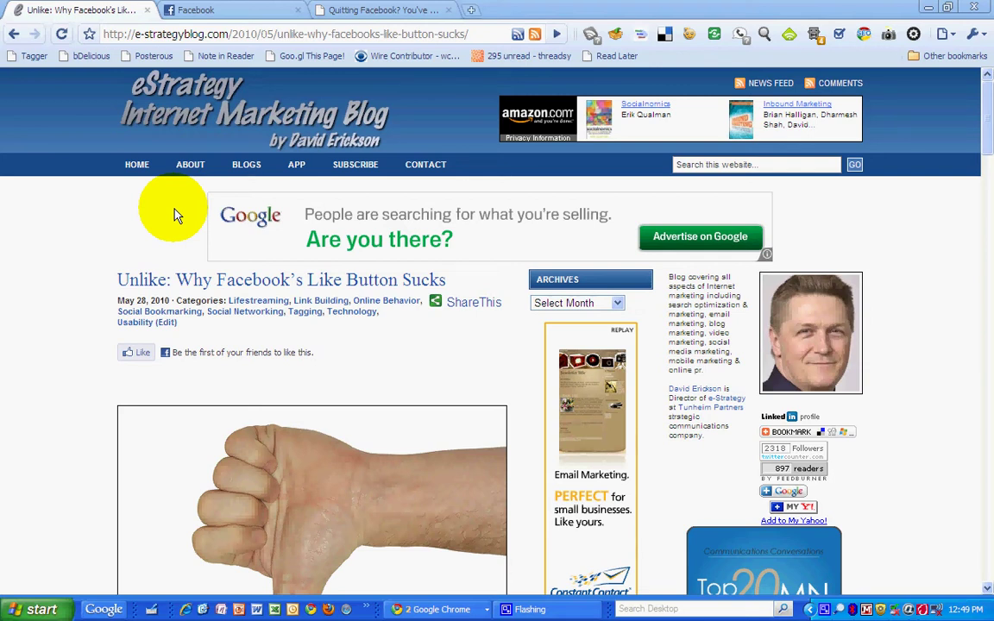
Step: Switch from the eStrategy Like-button blog post to the Facebook News Feed
{"action": "left_click", "coordinate": [190, 10]}
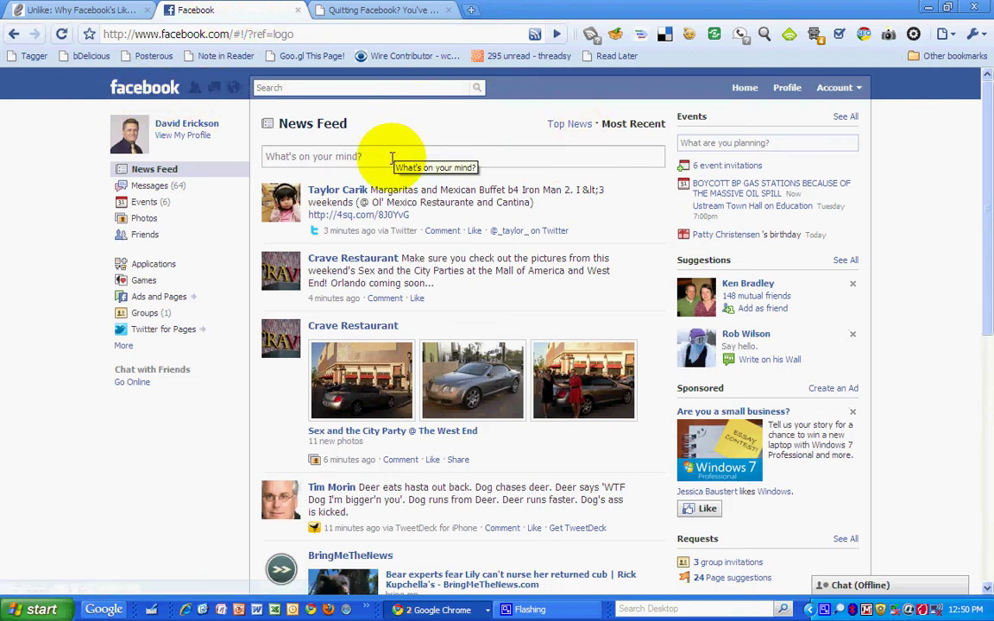
Step: Expand the empty 'What's on your mind?' composer and check its extra attachment options
{"action": "left_click", "coordinate": [343, 157]}
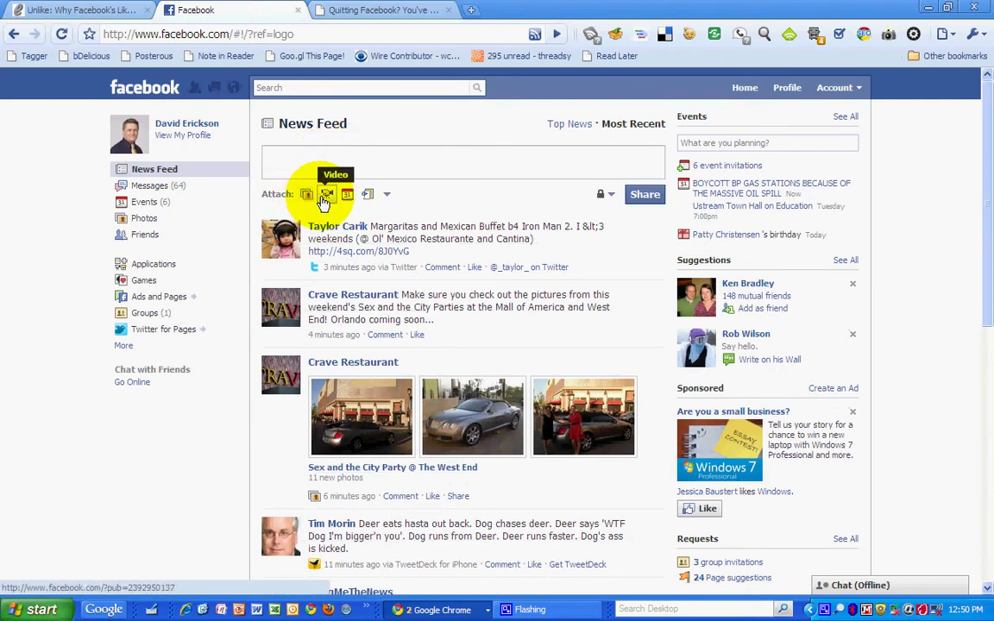
{"action": "left_click", "coordinate": [385, 196]}
{"action": "left_click", "coordinate": [387, 197]}
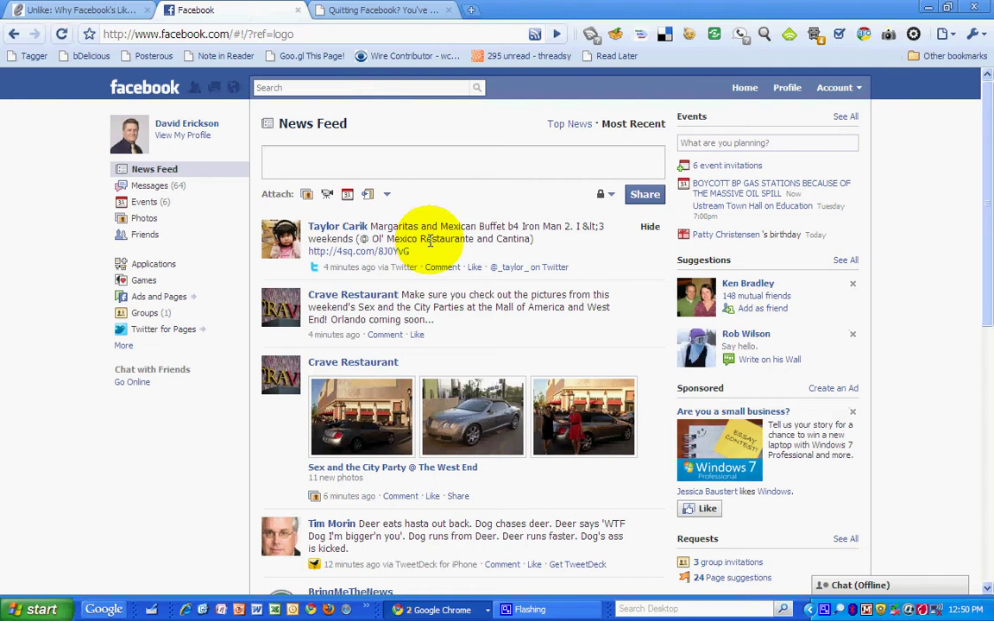
Step: Copy the web address of the TwinCities article 'Quitting Facebook? You've got friends' and return to Facebook
{"action": "left_click", "coordinate": [359, 12]}
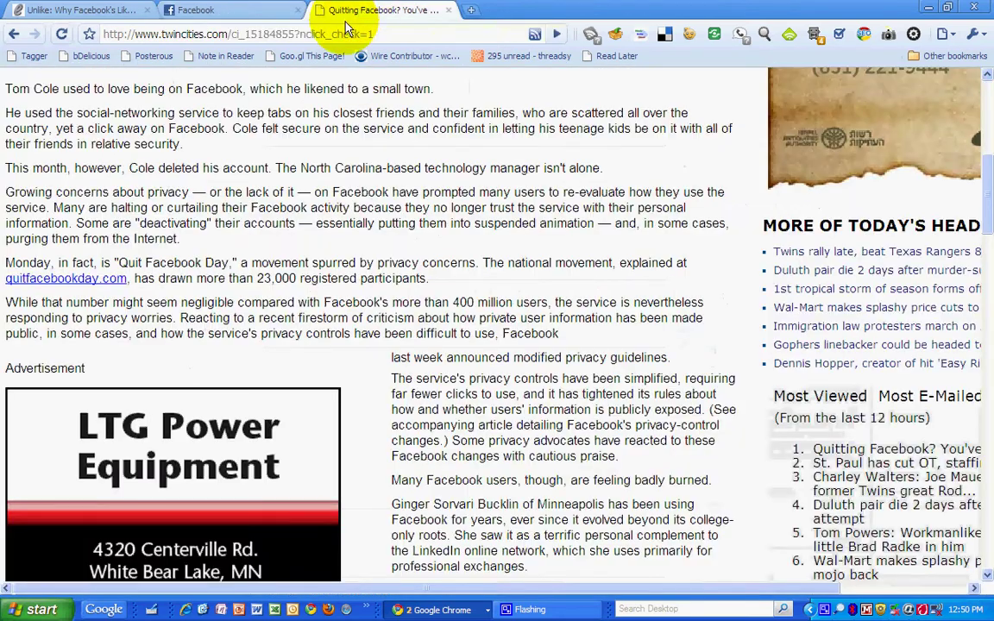
{"action": "scroll", "coordinate": [532, 222], "scroll_direction": "up", "scroll_amount": 5}
{"action": "mouse_move", "coordinate": [552, 208]}
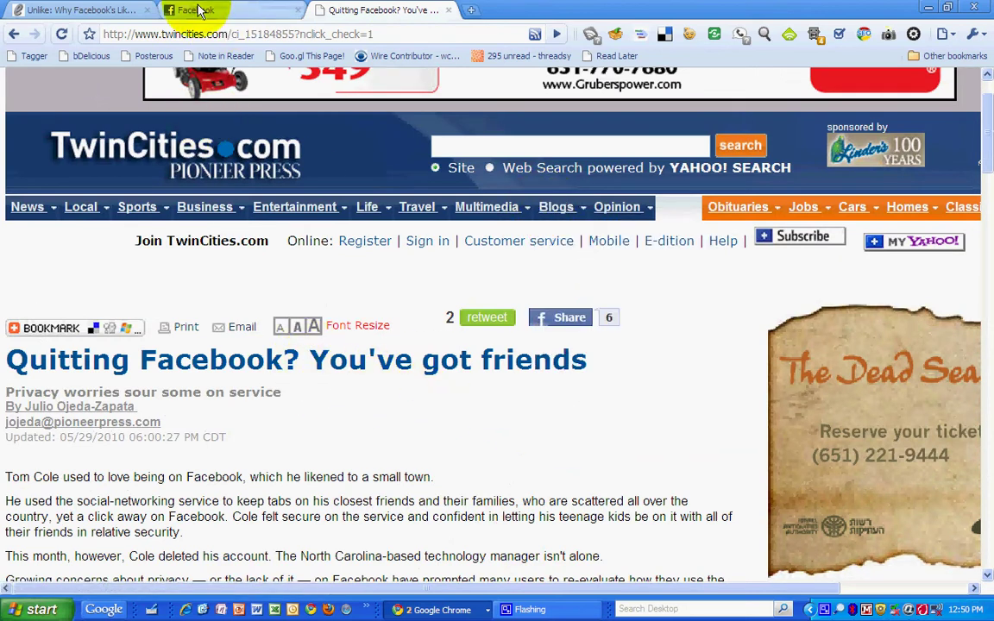
{"action": "left_click", "coordinate": [283, 35]}
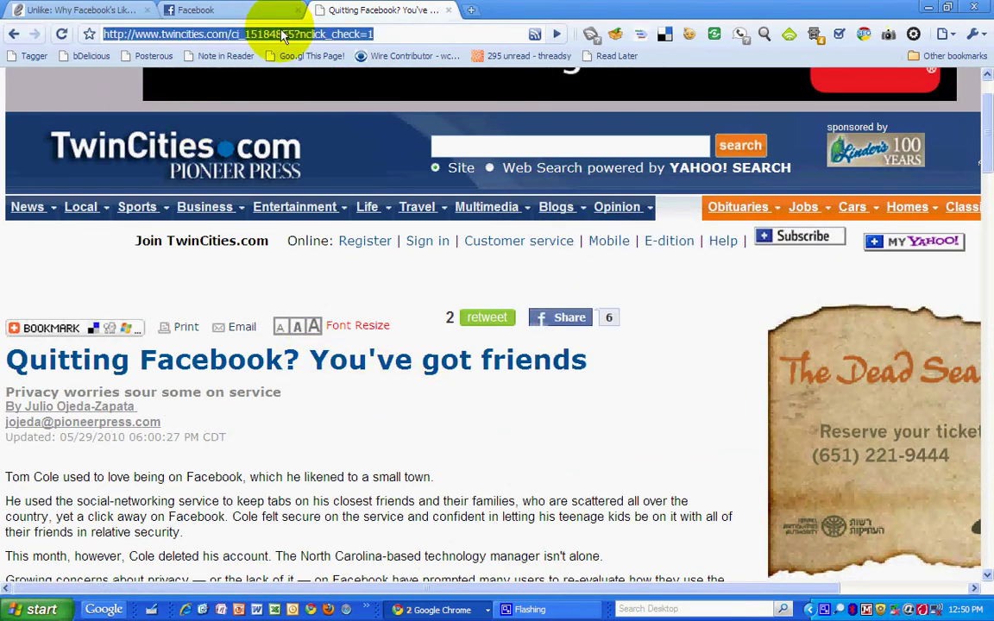
{"action": "right_click", "coordinate": [283, 35]}
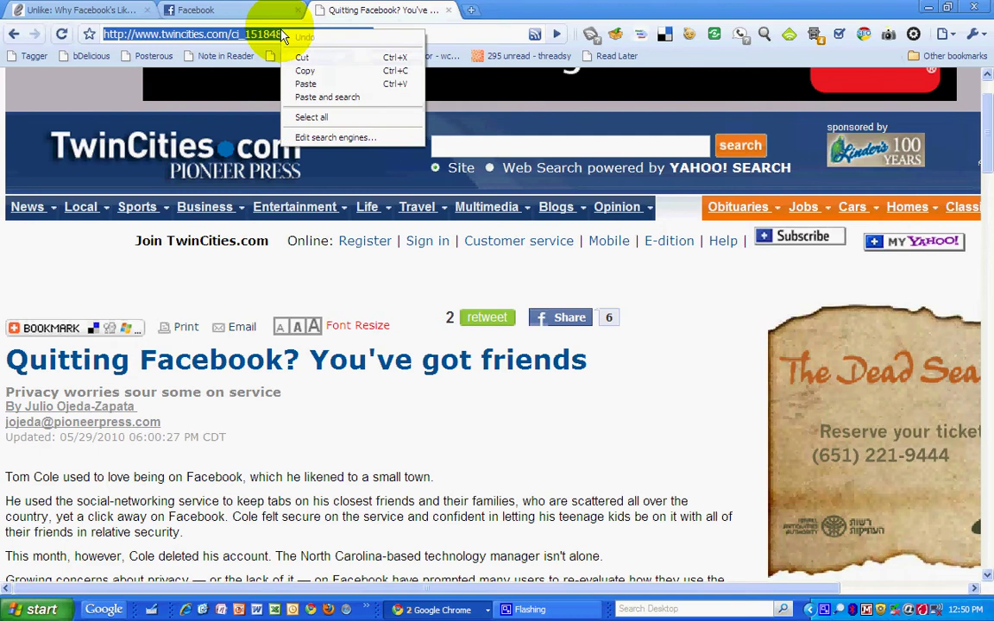
{"action": "left_click", "coordinate": [307, 72]}
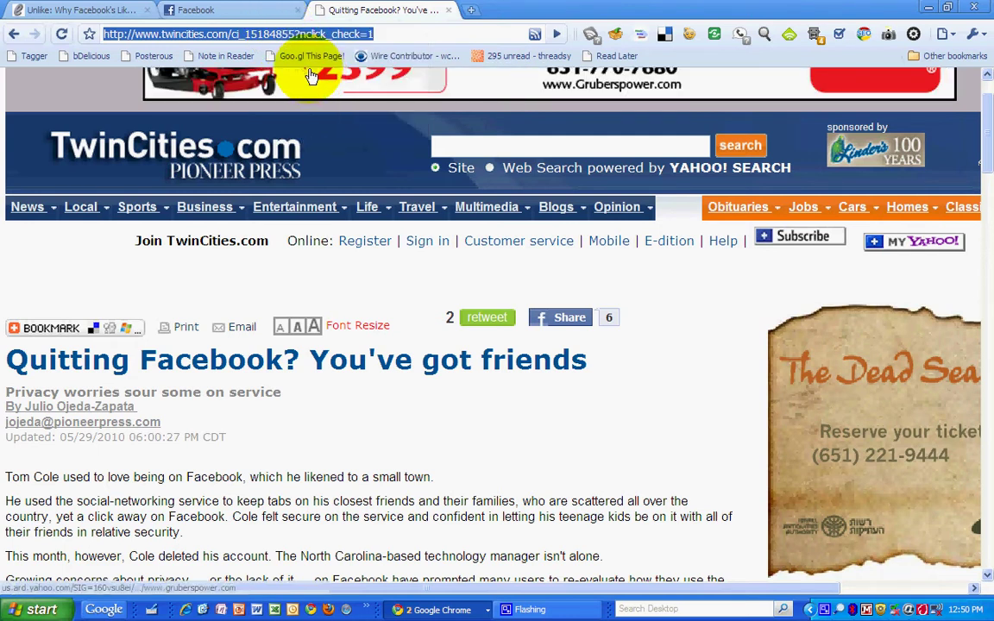
{"action": "left_click", "coordinate": [225, 12]}
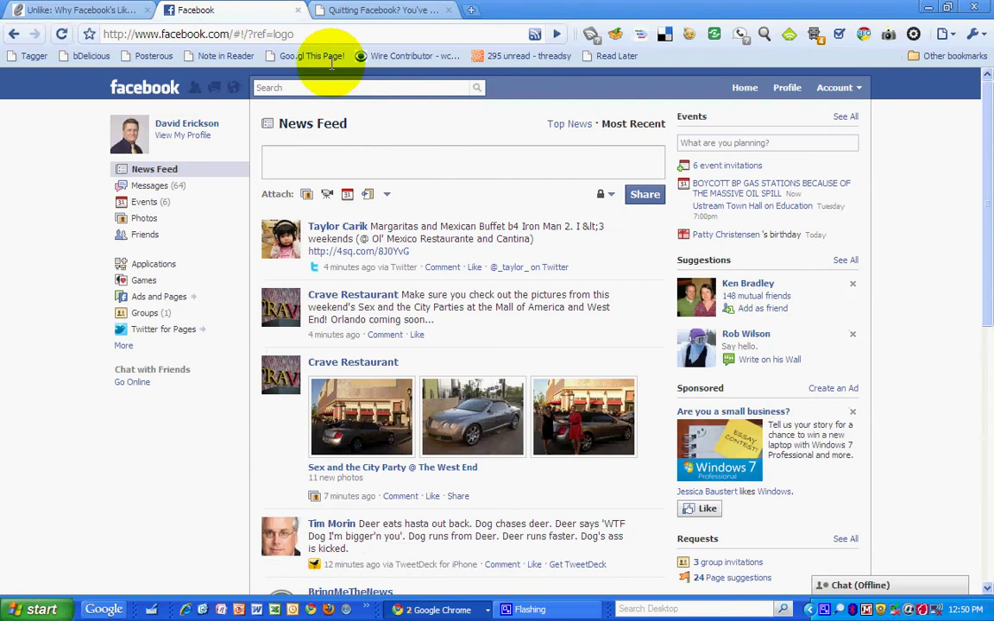
Step: Attach the pasted TwinCities article link to the post, stripped of its '?nclick_check=1' suffix
{"action": "left_click", "coordinate": [369, 196]}
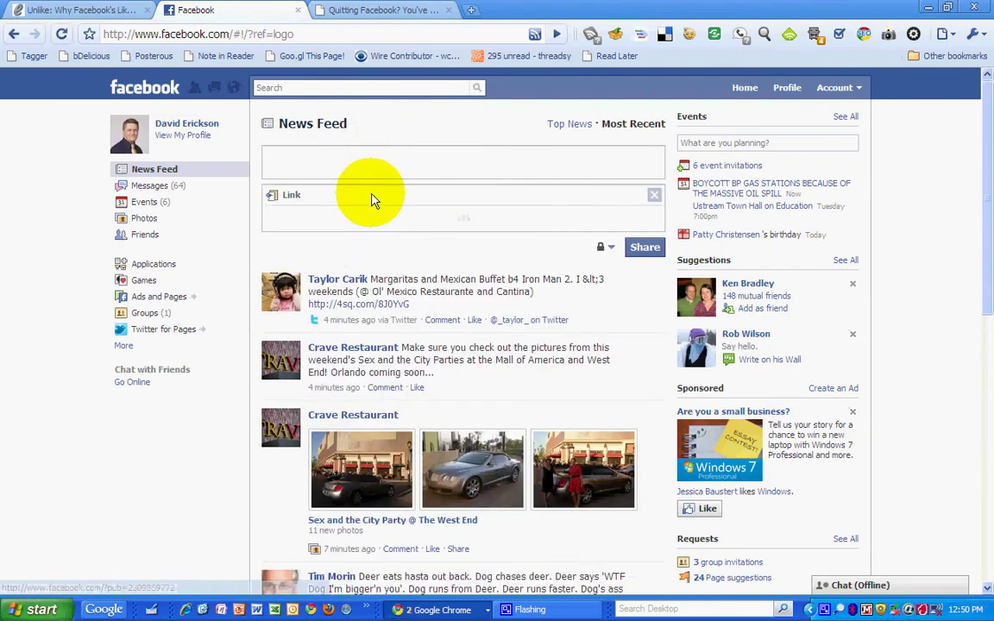
{"action": "left_click", "coordinate": [376, 227]}
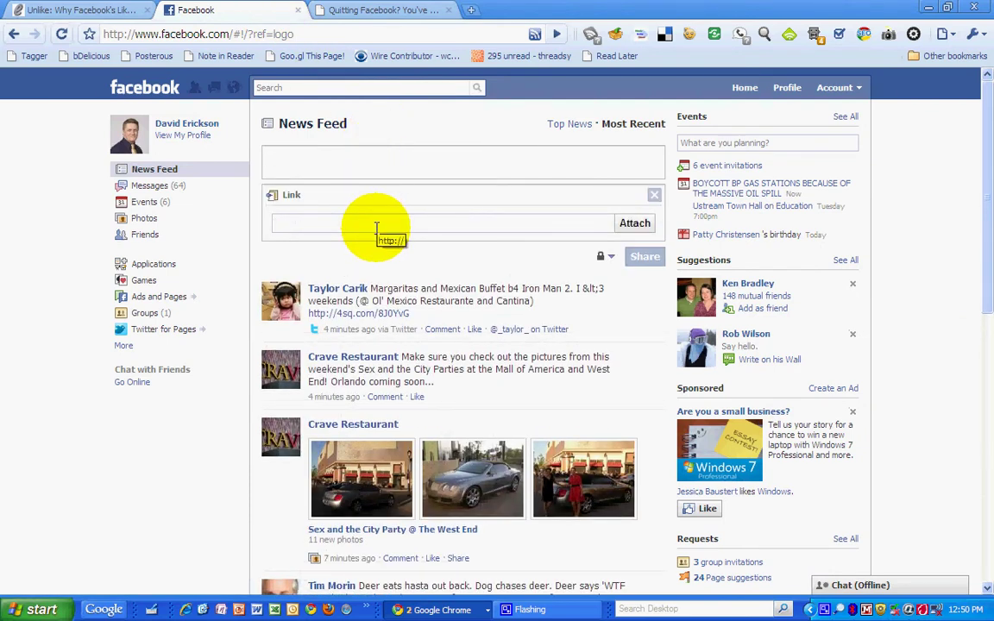
{"action": "key", "text": "ctrl+v"}
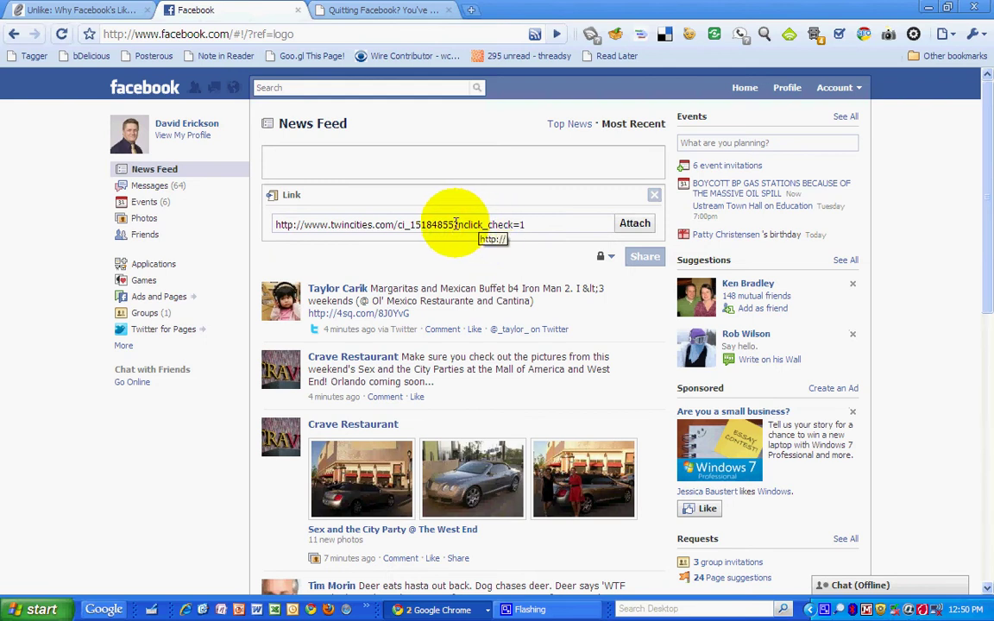
{"action": "left_click_drag", "start_coordinate": [454, 223], "coordinate": [610, 229]}
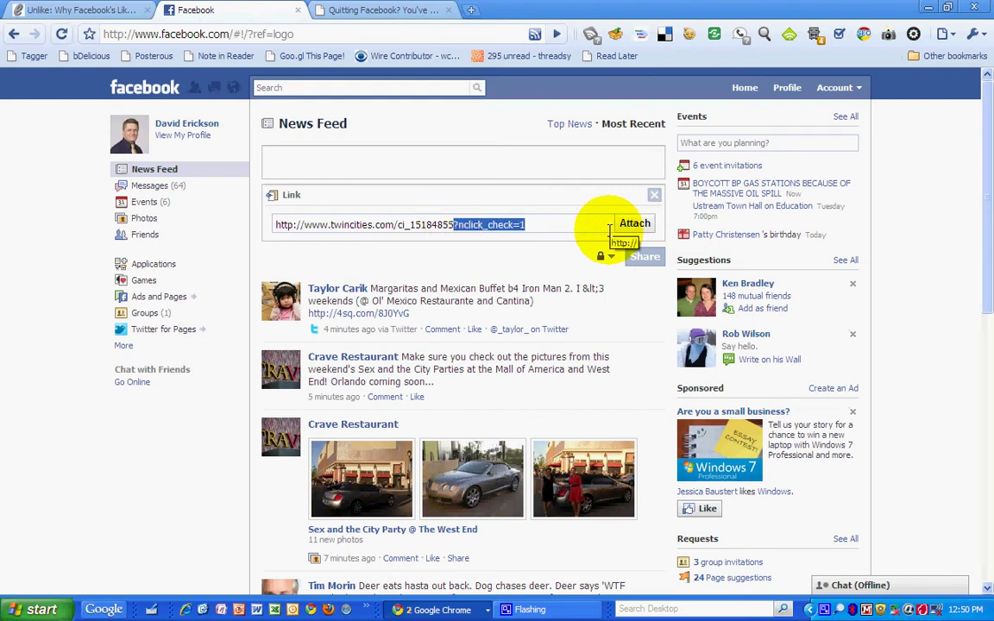
{"action": "key", "text": "Delete"}
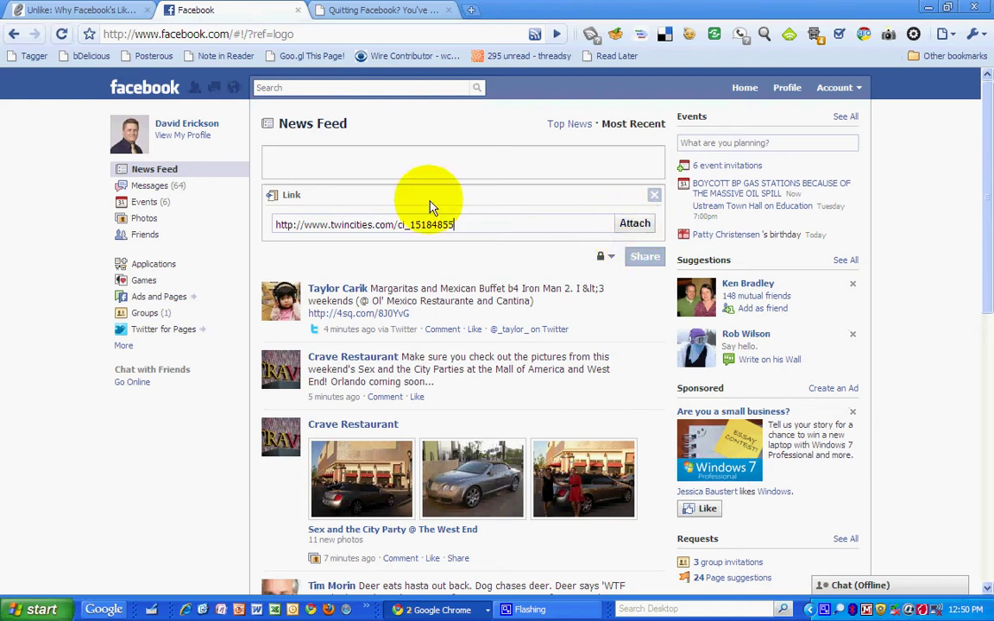
{"action": "left_click", "coordinate": [630, 226]}
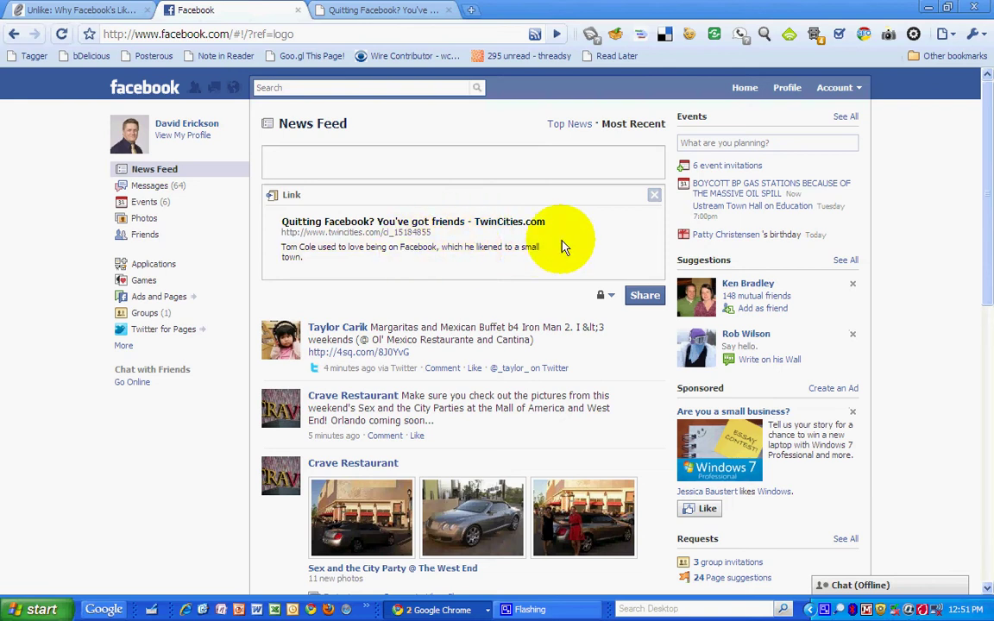
Step: Shorten the link preview title by removing the trailing '- TwinCities.com'
{"action": "left_click", "coordinate": [492, 223]}
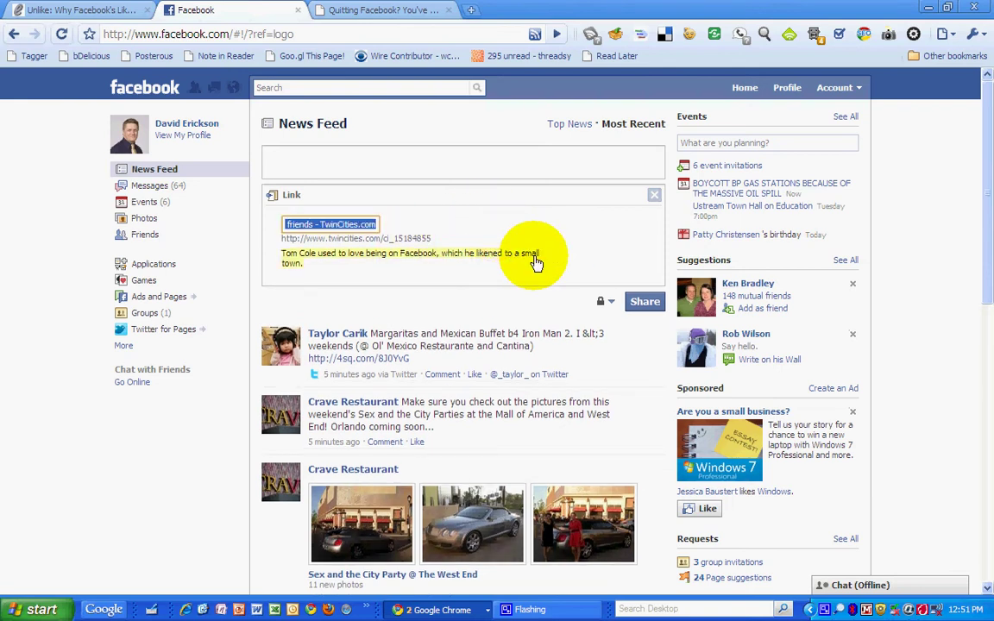
{"action": "key", "text": "End"}
{"action": "key", "text": "ctrl+shift+Left"}
{"action": "key", "text": "BackSpace"}
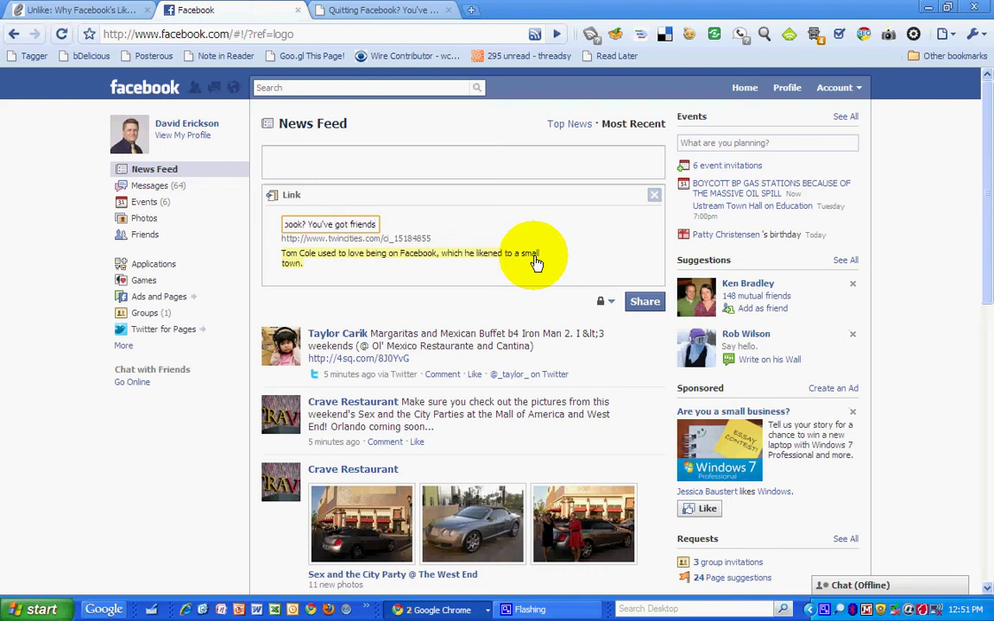
{"action": "key", "text": "Return"}
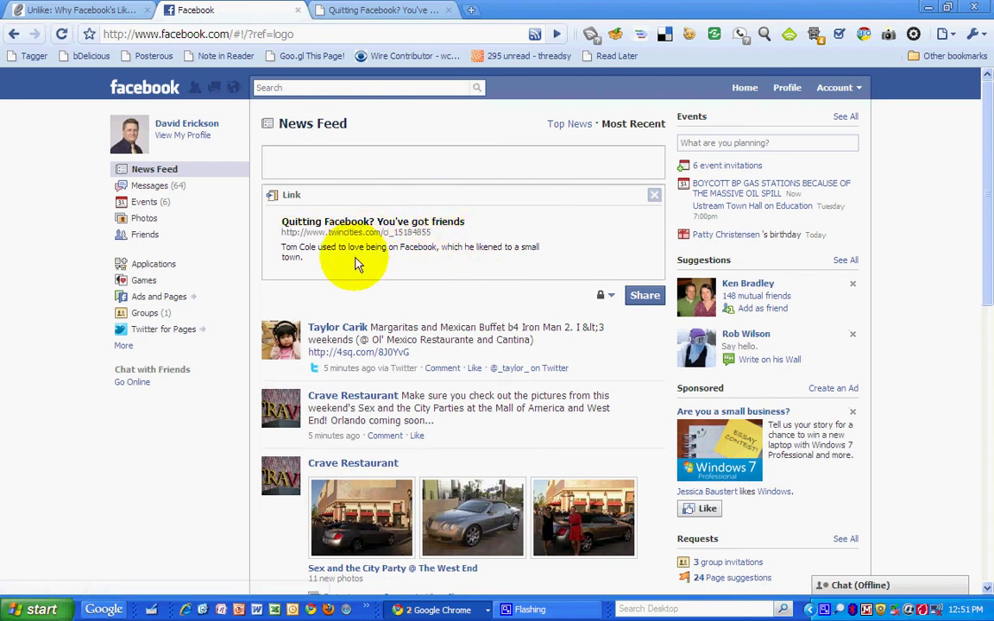
Step: Replace the link description with 'Is Facebook facing a privacy backlash?'
{"action": "left_click", "coordinate": [290, 257]}
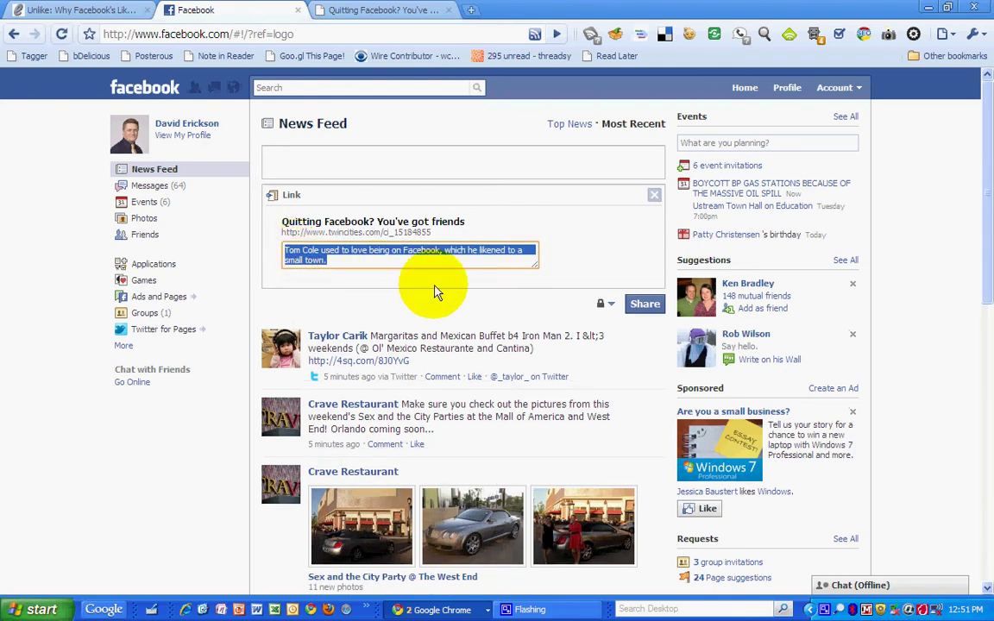
{"action": "type", "text": "Is F"}
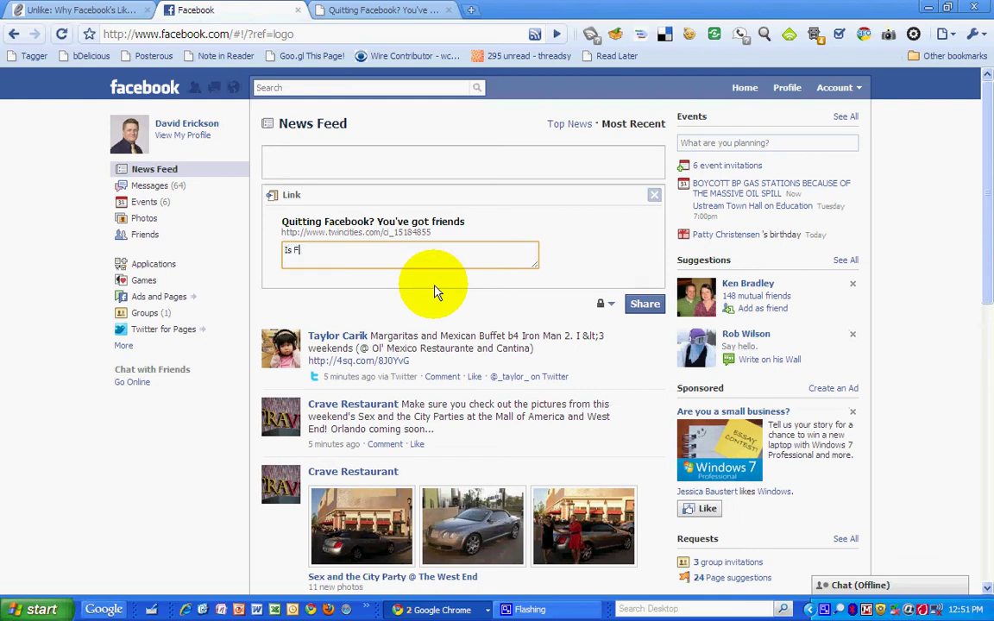
{"action": "type", "text": "acebook facing a privacy backlash?"}
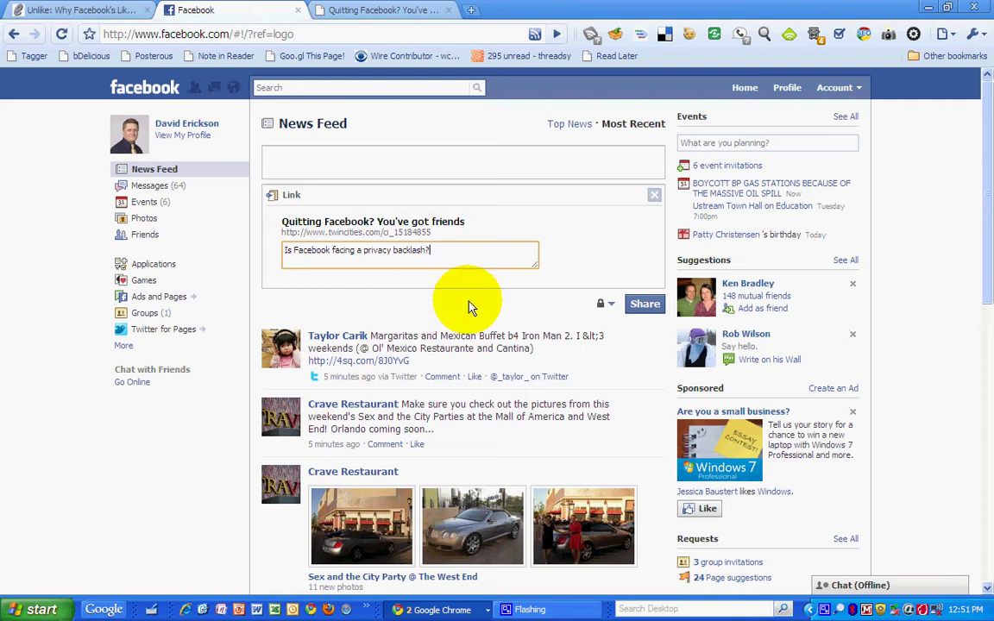
{"action": "left_click", "coordinate": [580, 285]}
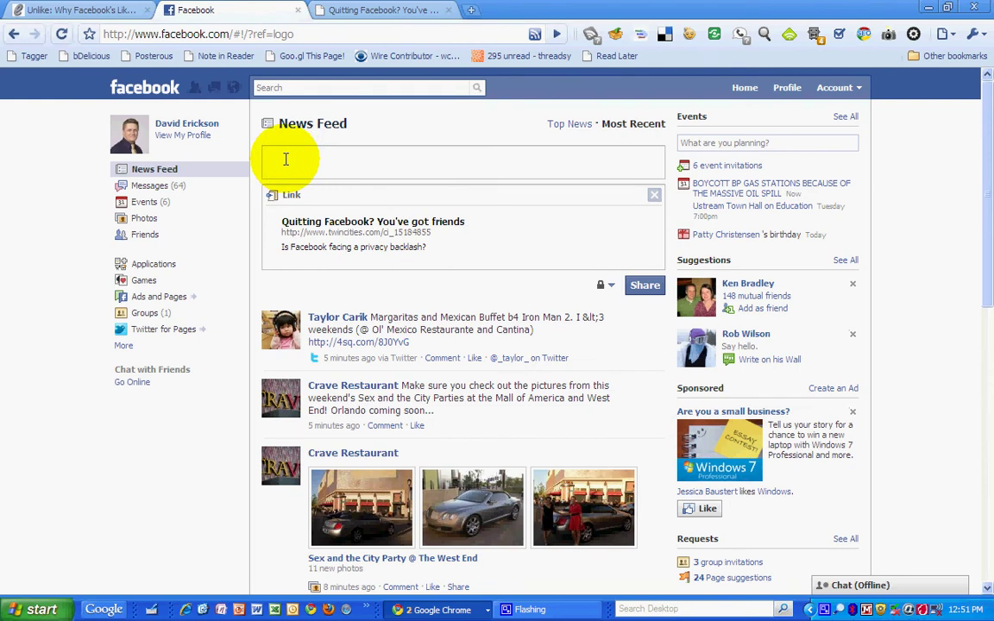
Step: Write 'Great article by' with the author tagged, then 'in yesterday's' tagging St. Paul Pioneer Press, plus a colon
{"action": "type", "text": "Great article by @Jul"}
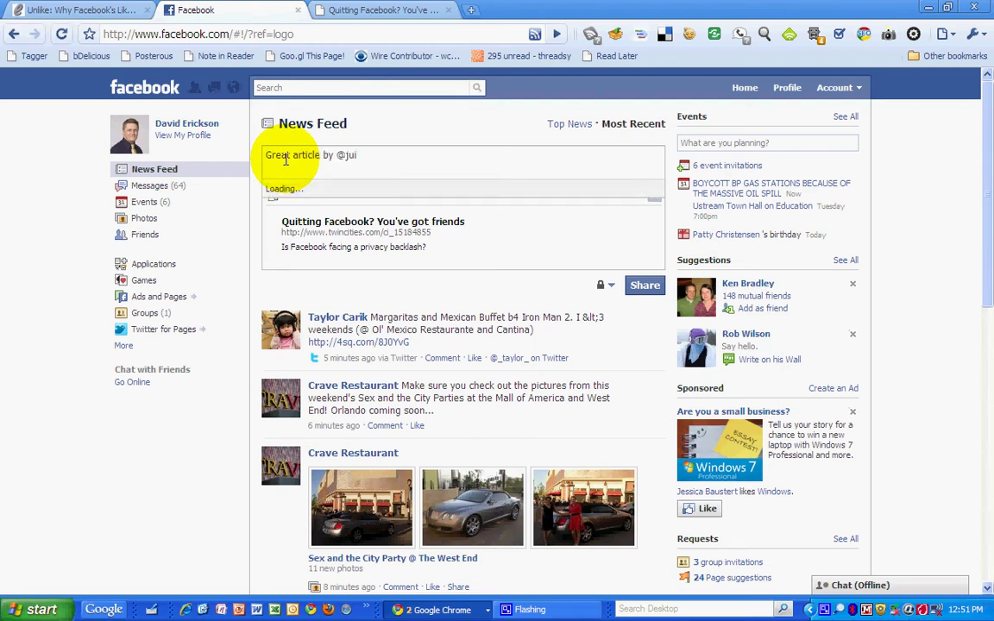
{"action": "key", "text": "BackSpace"}
{"action": "type", "text": "lio"}
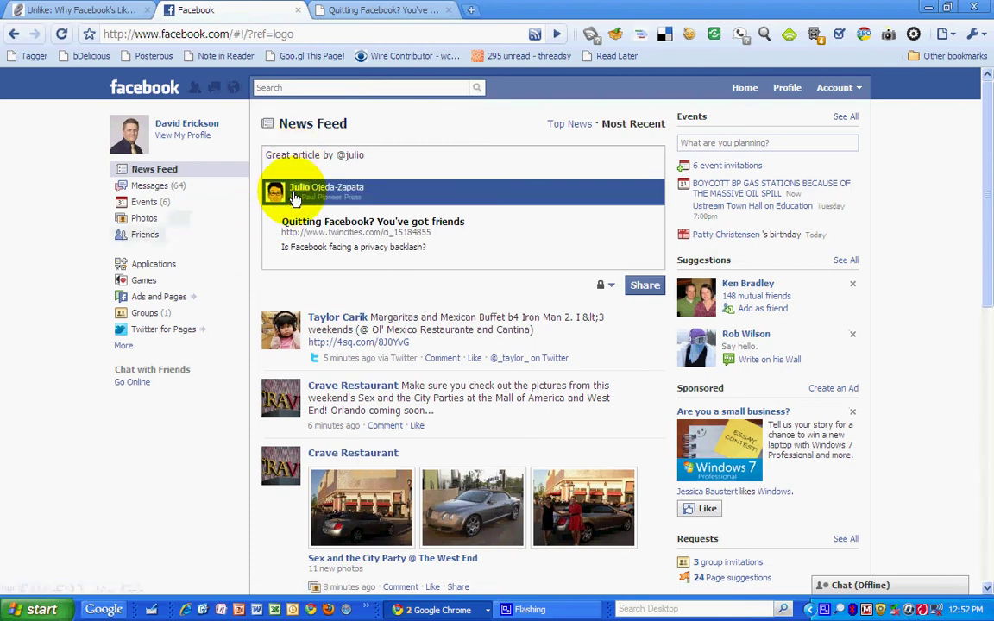
{"action": "left_click", "coordinate": [294, 196]}
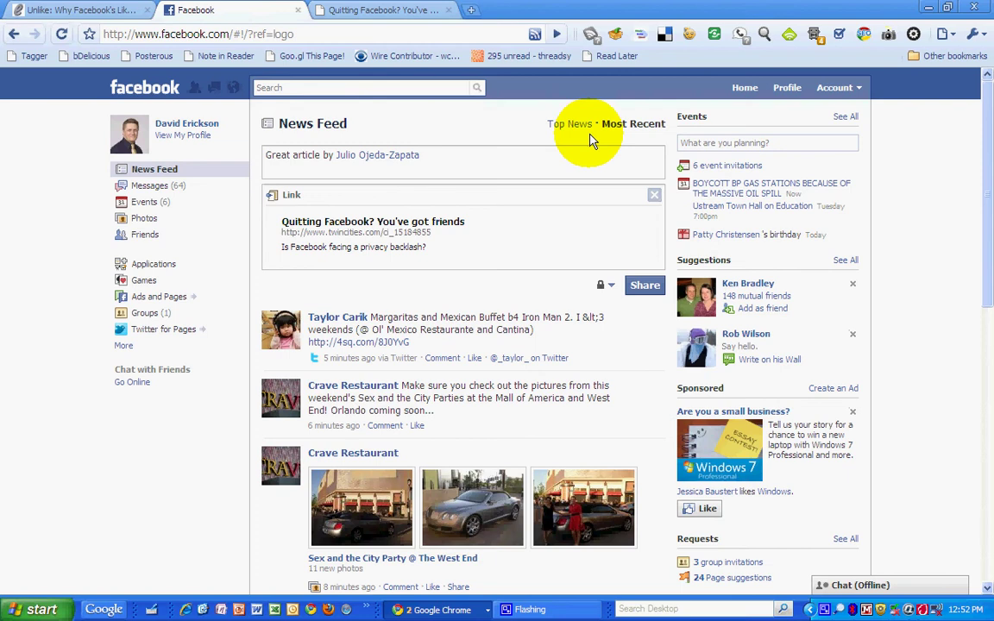
{"action": "type", "text": "in yesterday's @Pio"}
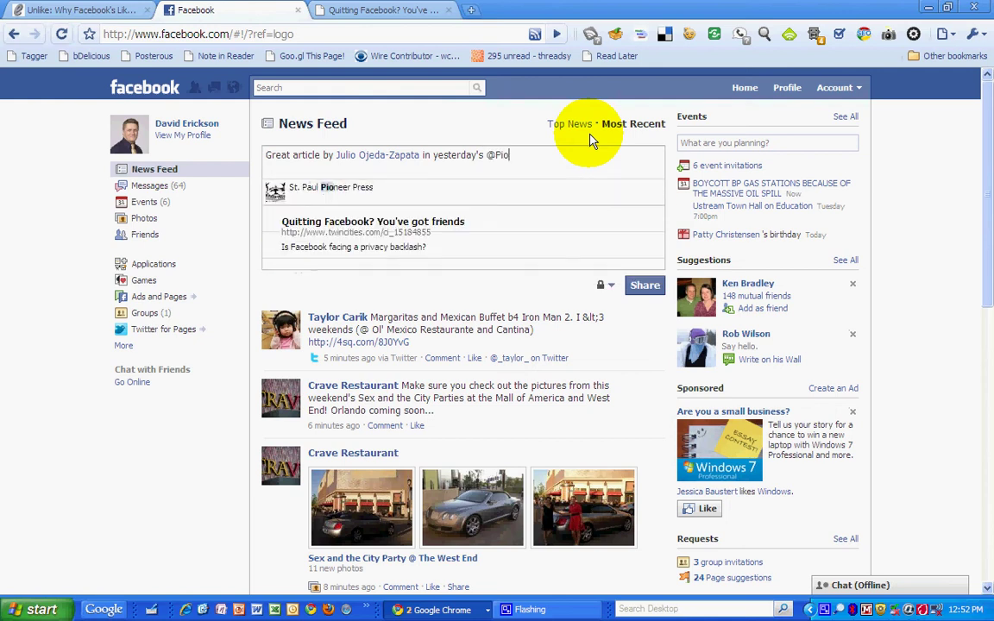
{"action": "left_click", "coordinate": [349, 188]}
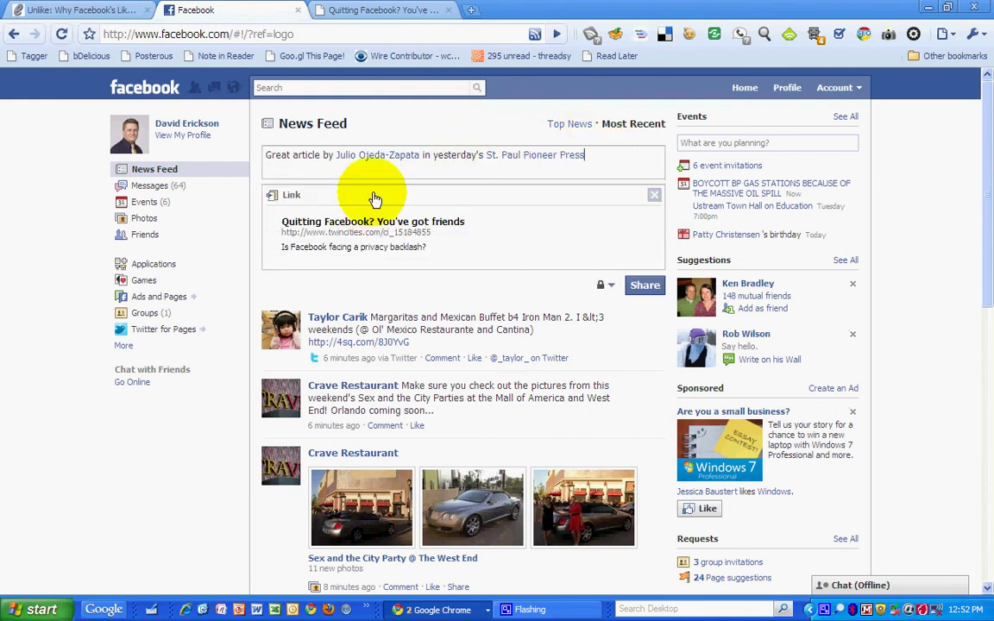
{"action": "type", "text": ":"}
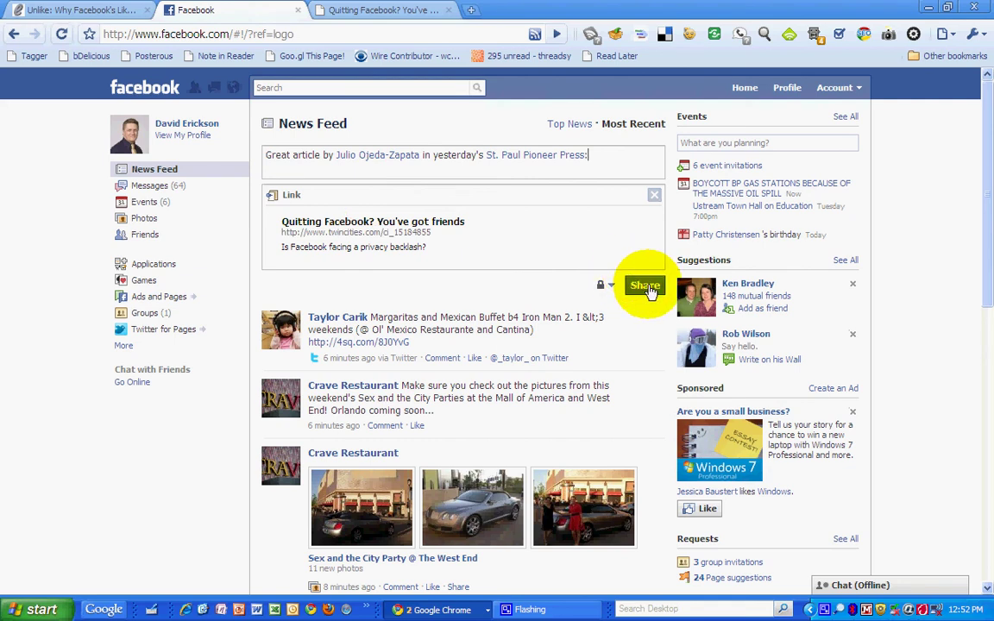
Step: Share the post, then confirm it appears on your profile Wall and the tagged author's wall
{"action": "left_click", "coordinate": [646, 287]}
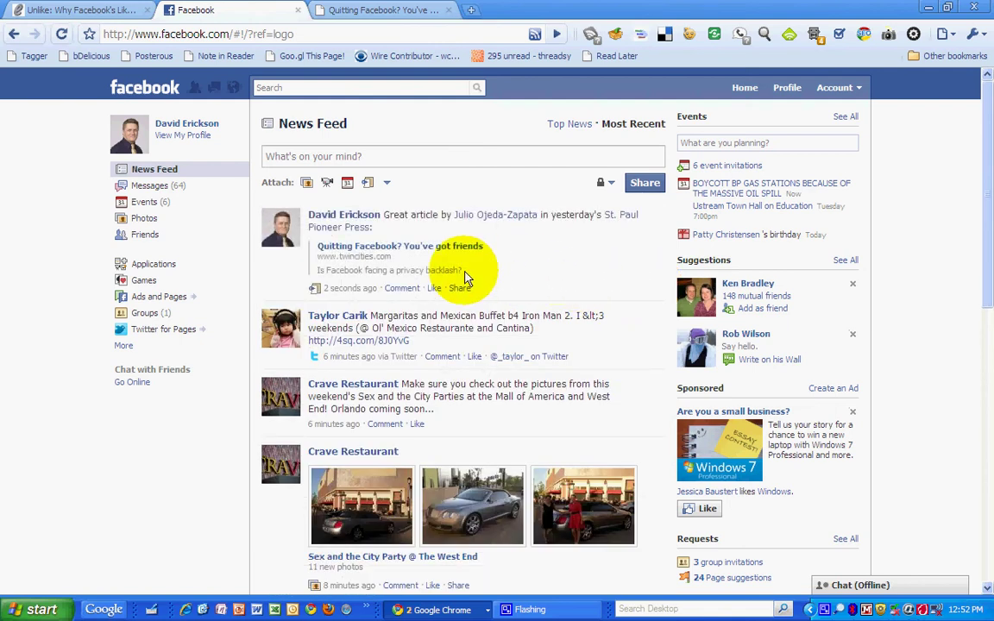
{"action": "left_click", "coordinate": [189, 136]}
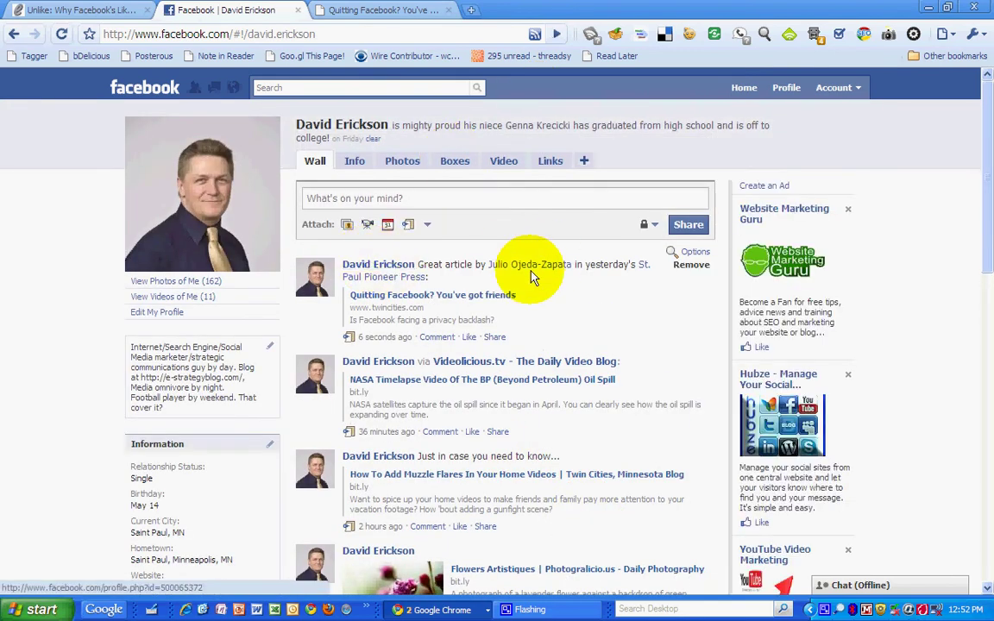
{"action": "left_click", "coordinate": [533, 268]}
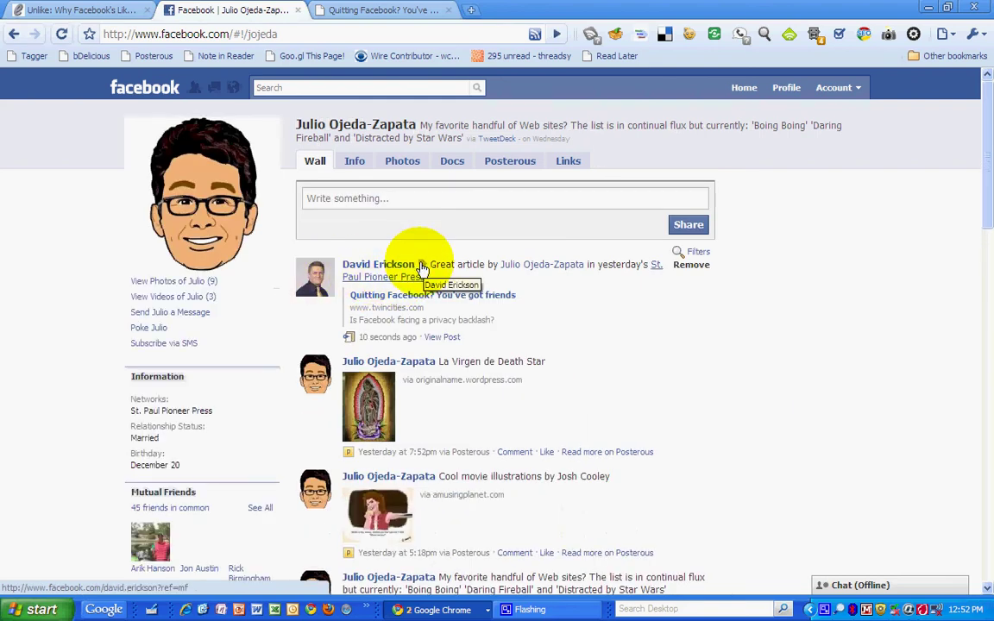
{"action": "left_click", "coordinate": [13, 34]}
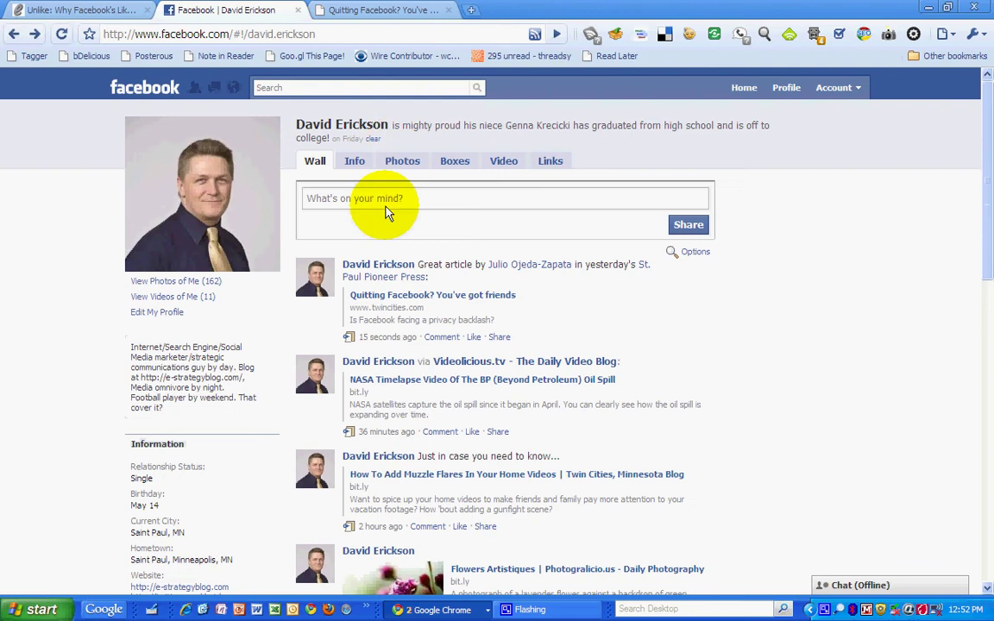
Step: Open the tagged St. Paul Pioneer Press page and filter its Wall to Just Others
{"action": "left_click", "coordinate": [374, 275]}
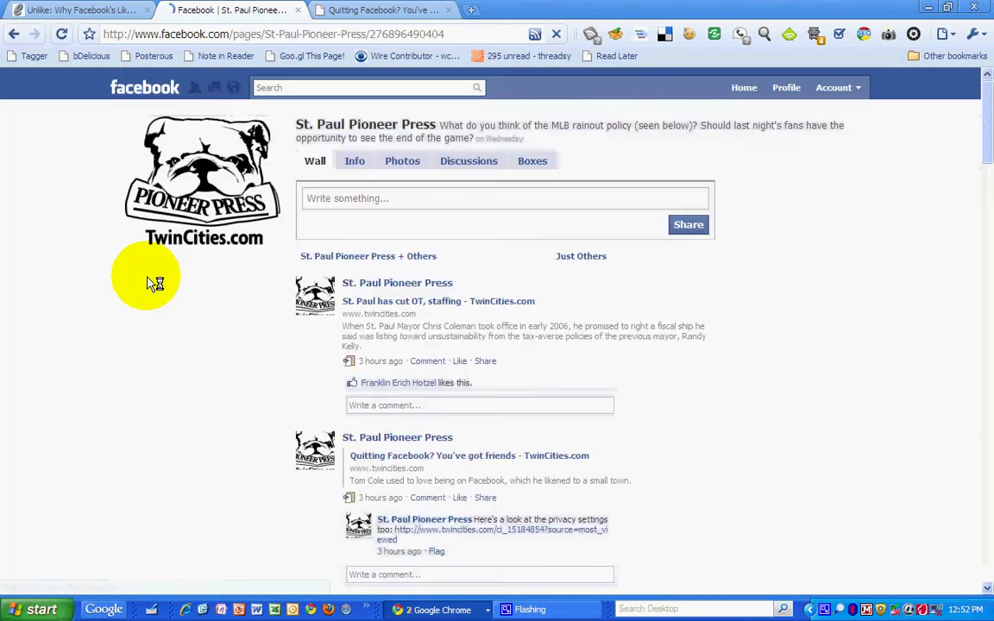
{"action": "left_click", "coordinate": [355, 258]}
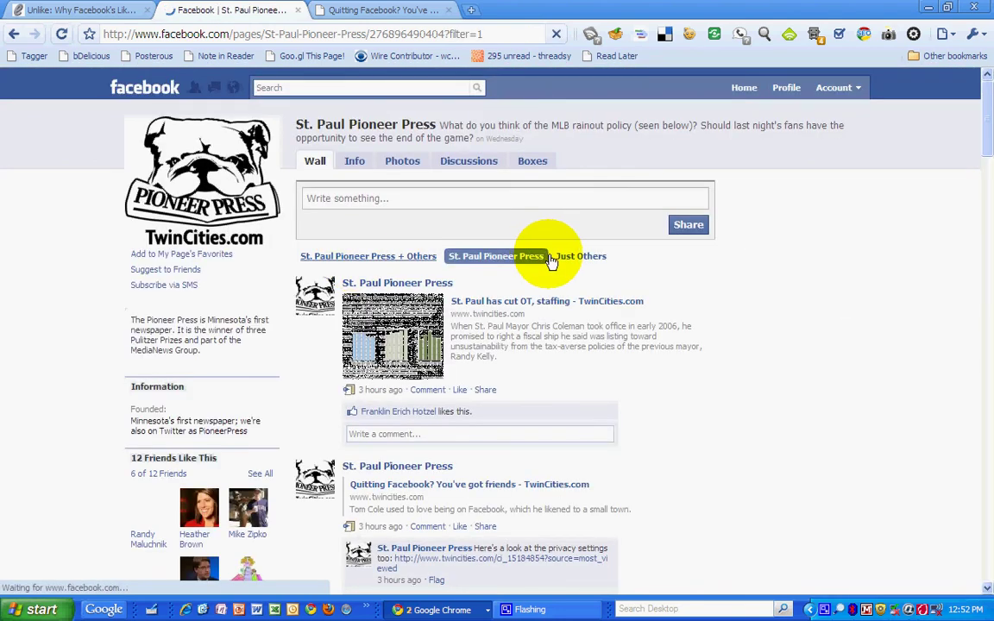
{"action": "left_click", "coordinate": [573, 259]}
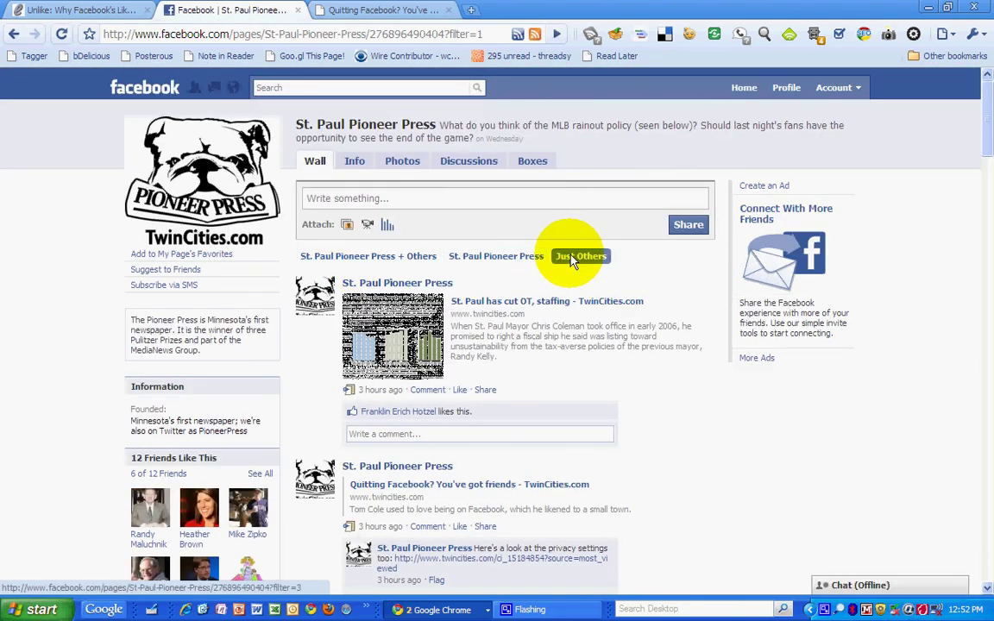